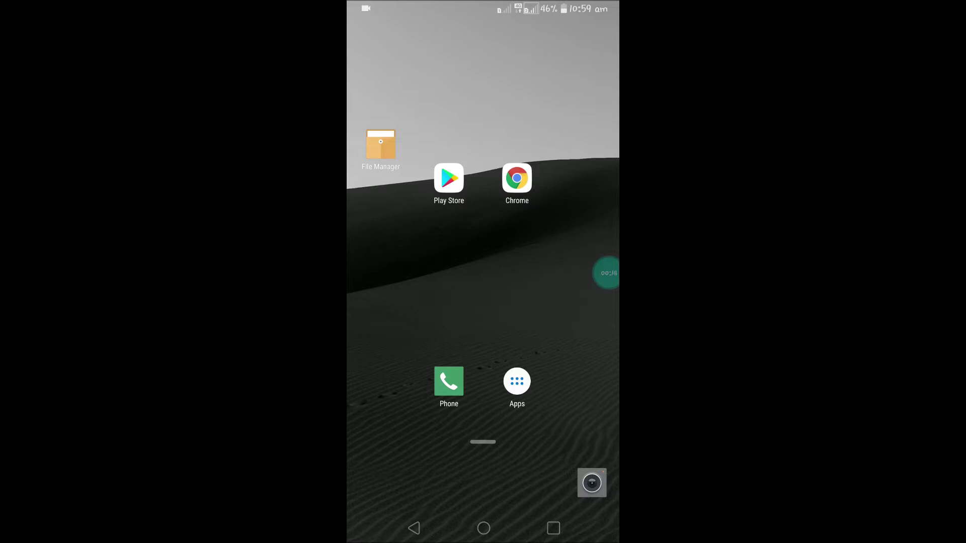
Open the app drawer from the Android home screen
{"action": "left_click", "coordinate": [517, 381]}
Launch Google Photos and begin selecting with the Sun 28 Apr jacket photo
{"action": "left_click", "coordinate": [567, 396]}
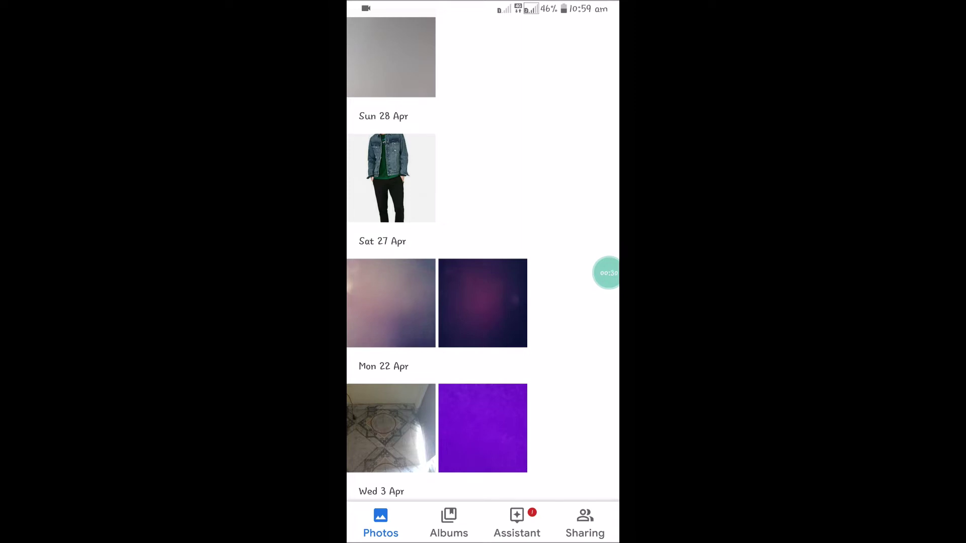
{"action": "scroll", "coordinate": [484, 302], "scroll_direction": "down", "scroll_amount": 3}
{"action": "scroll", "coordinate": [483, 303], "scroll_direction": "down", "scroll_amount": 3}
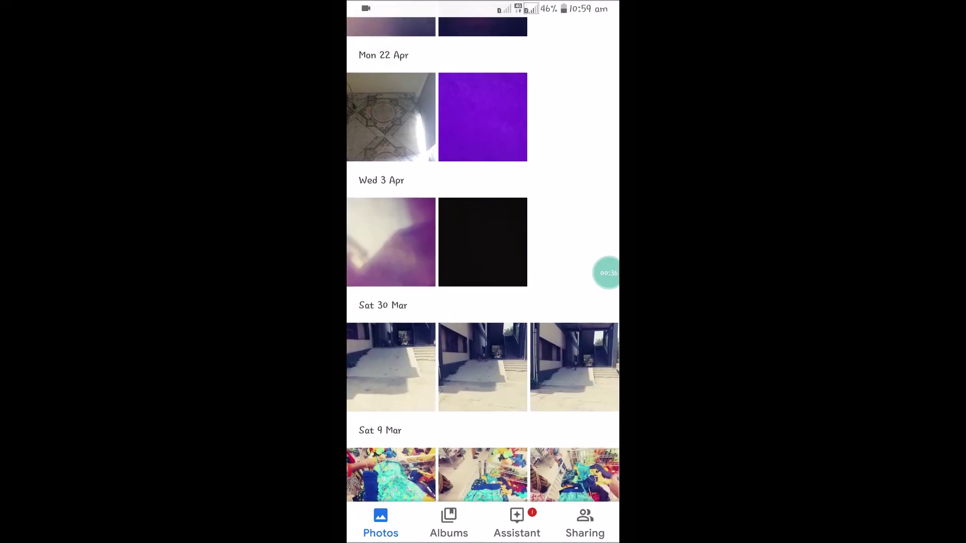
{"action": "scroll", "coordinate": [482, 302], "scroll_direction": "up", "scroll_amount": 4}
{"action": "scroll", "coordinate": [483, 302], "scroll_direction": "up", "scroll_amount": 2}
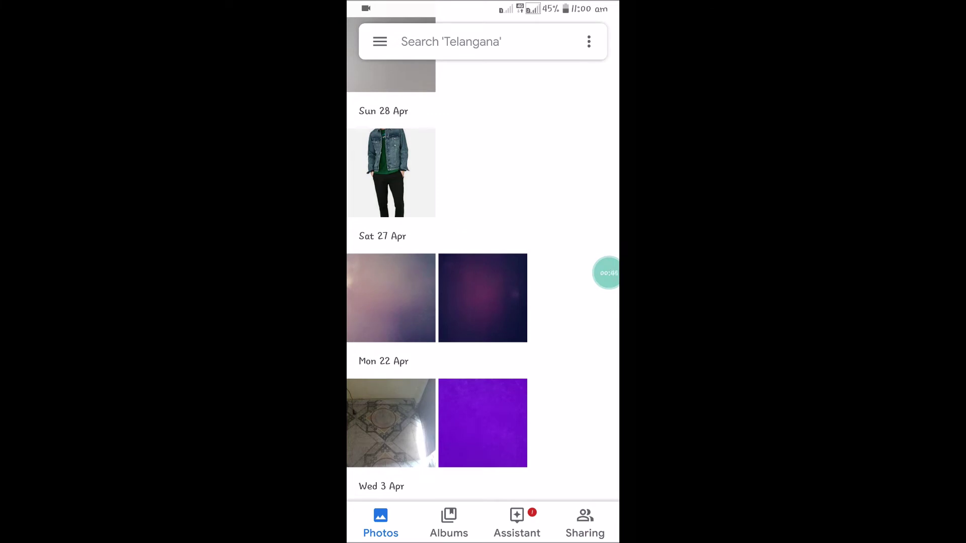
{"action": "left_click", "coordinate": [391, 173]}
Add the two Sat 27 Apr, two Wed 3 Apr and three Sat 30 Mar photos, then archive the selection
{"action": "left_click", "coordinate": [391, 299]}
{"action": "left_click", "coordinate": [482, 298]}
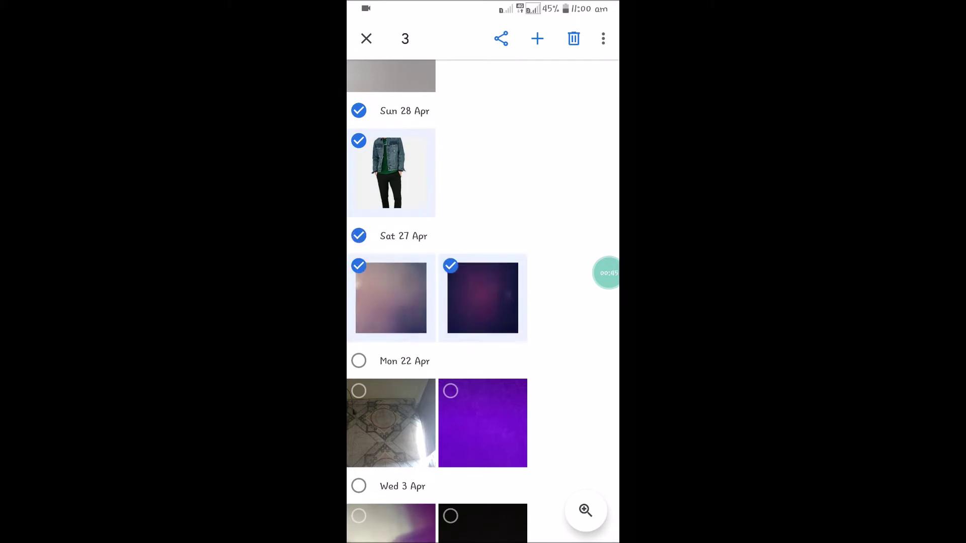
{"action": "scroll", "coordinate": [483, 301], "scroll_direction": "down", "scroll_amount": 3}
{"action": "left_click", "coordinate": [391, 399]}
{"action": "left_click", "coordinate": [483, 398]}
{"action": "scroll", "coordinate": [483, 302], "scroll_direction": "down", "scroll_amount": 3}
{"action": "left_click", "coordinate": [392, 407]}
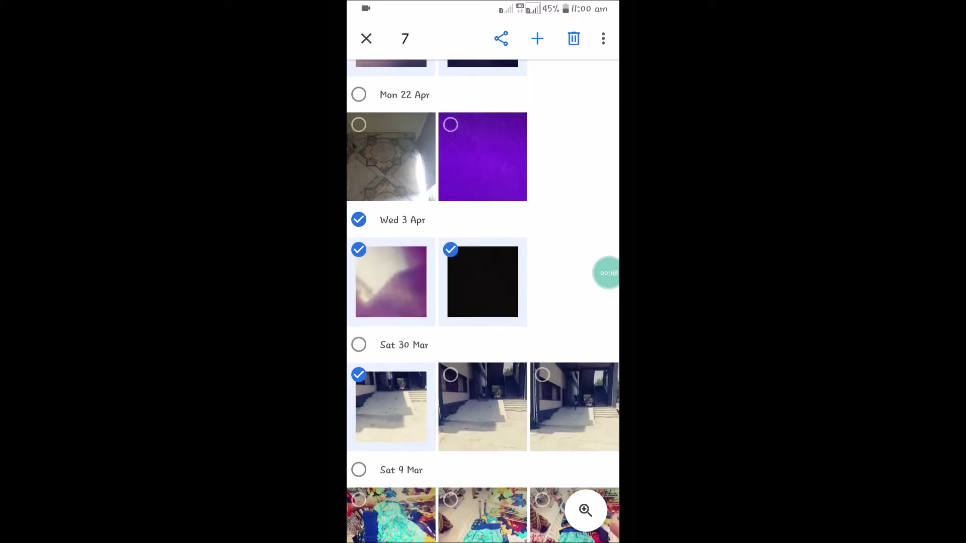
{"action": "left_click", "coordinate": [483, 406]}
{"action": "left_click", "coordinate": [574, 406]}
{"action": "scroll", "coordinate": [483, 302], "scroll_direction": "up", "scroll_amount": 5}
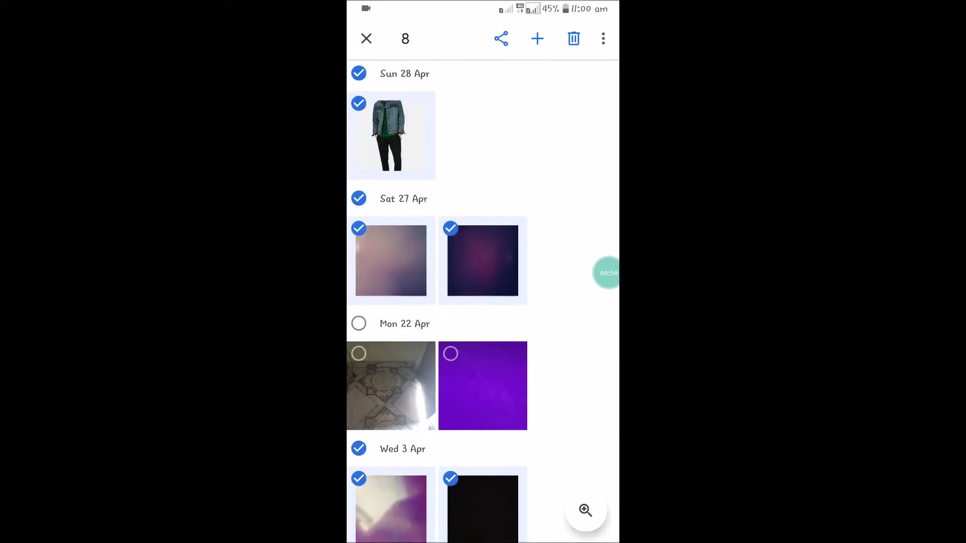
{"action": "scroll", "coordinate": [484, 302], "scroll_direction": "up", "scroll_amount": 3}
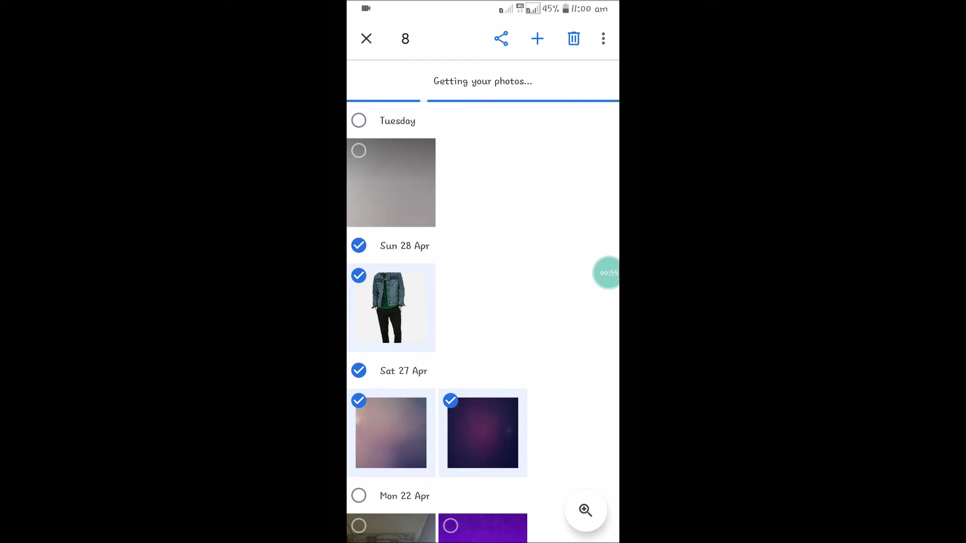
{"action": "left_click", "coordinate": [603, 39]}
{"action": "left_click", "coordinate": [528, 118]}
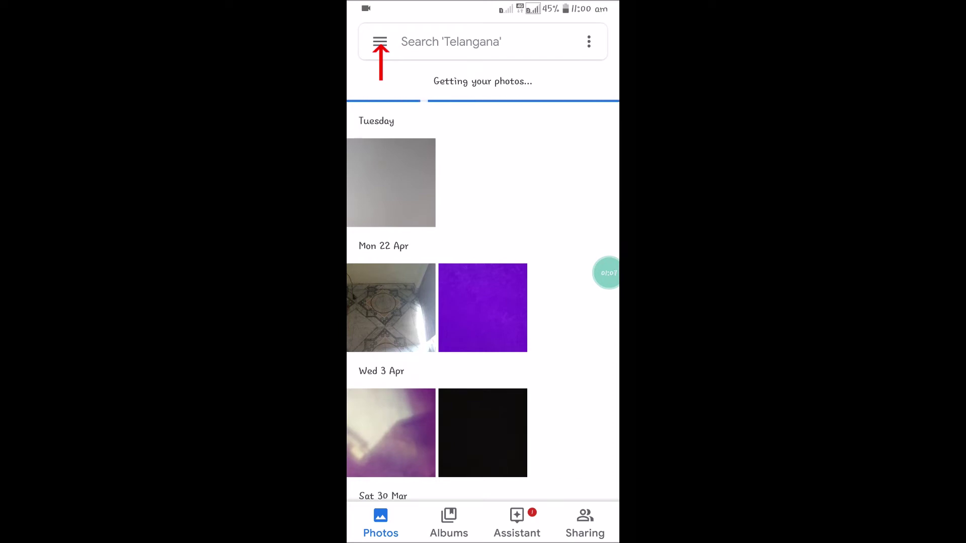
Open the Google Photos side navigation menu
{"action": "left_click", "coordinate": [380, 41]}
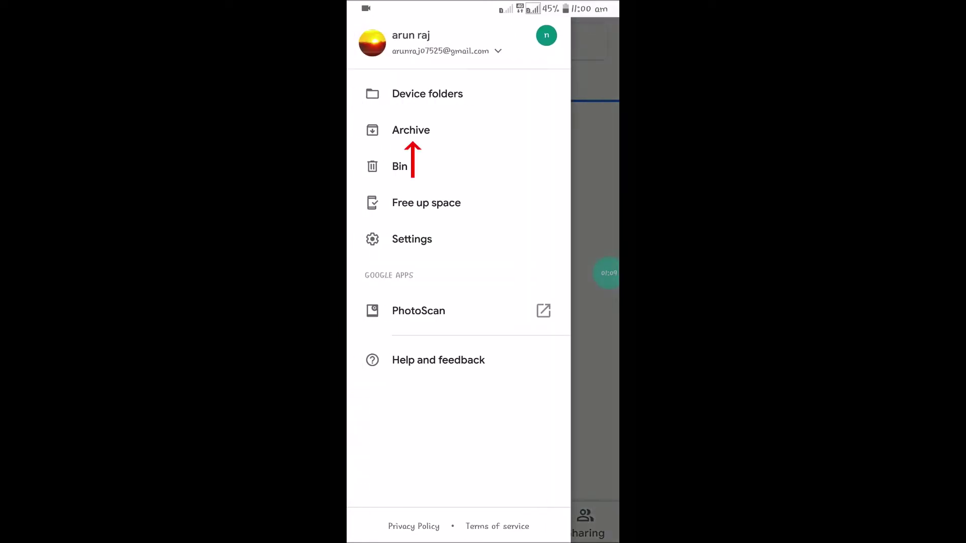
{"action": "left_click", "coordinate": [411, 130]}
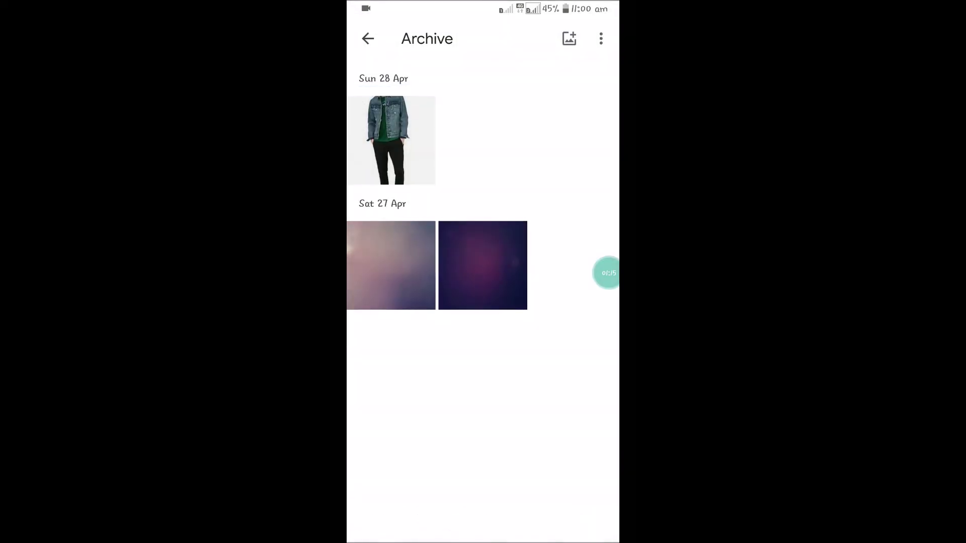
{"action": "left_click", "coordinate": [368, 38]}
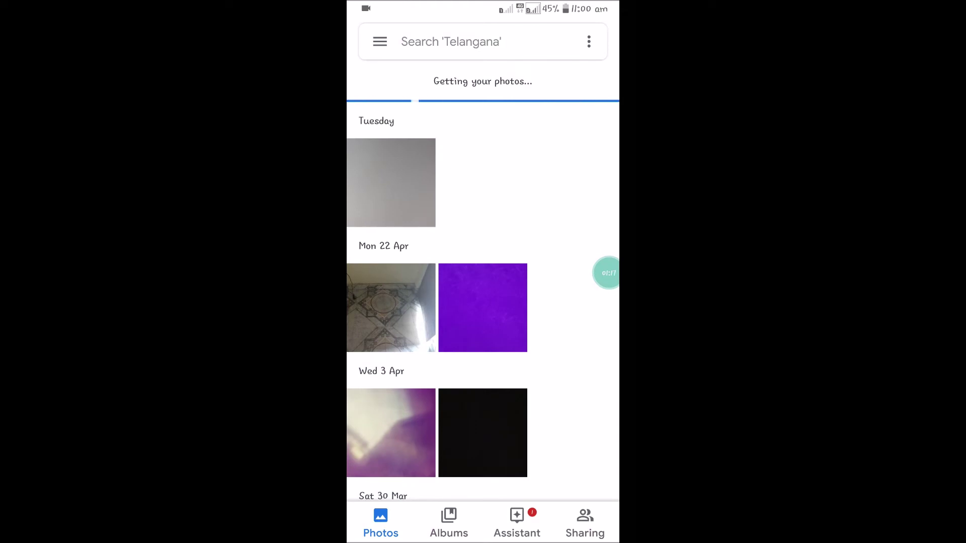
{"action": "scroll", "coordinate": [483, 302], "scroll_direction": "down", "scroll_amount": 5}
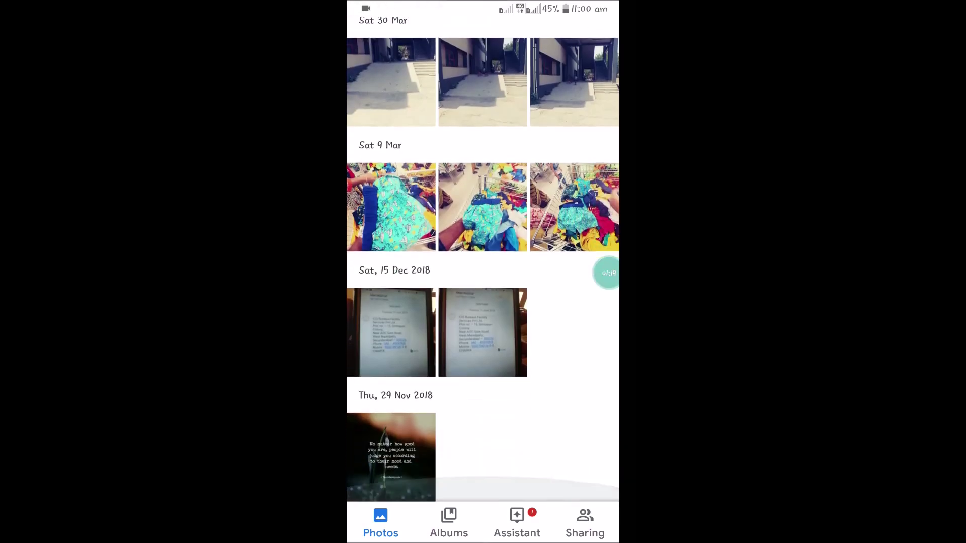
Select all three Sat 9 Mar photos, archive them and refresh the timeline
{"action": "left_click", "coordinate": [391, 271]}
{"action": "left_click", "coordinate": [482, 272]}
{"action": "left_click", "coordinate": [574, 272]}
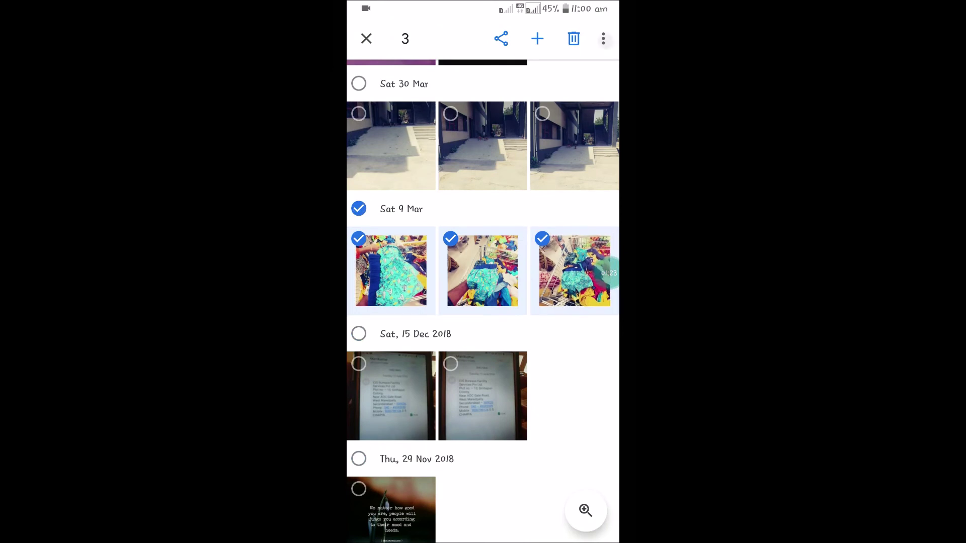
{"action": "left_click", "coordinate": [602, 38]}
{"action": "left_click", "coordinate": [498, 115]}
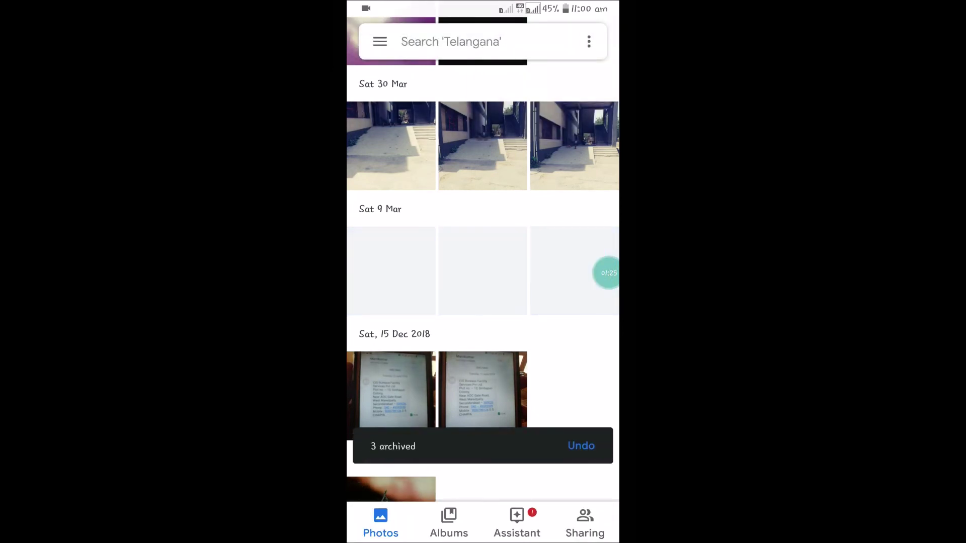
{"action": "left_click_drag", "start_coordinate": [483, 190], "coordinate": [483, 415]}
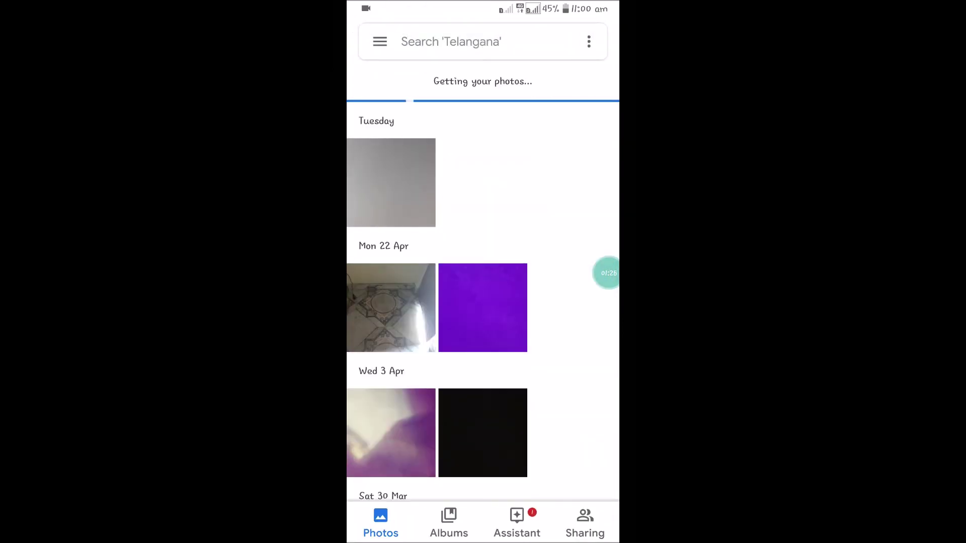